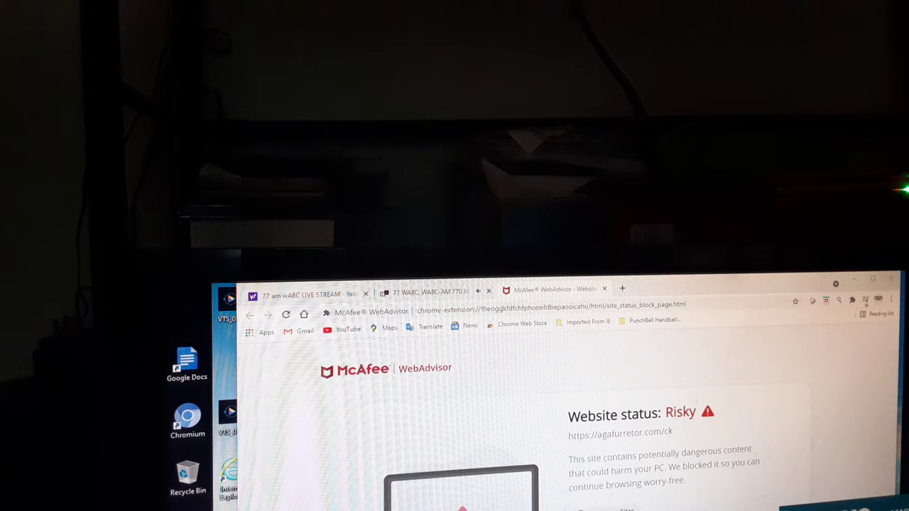
left_click(604, 290)
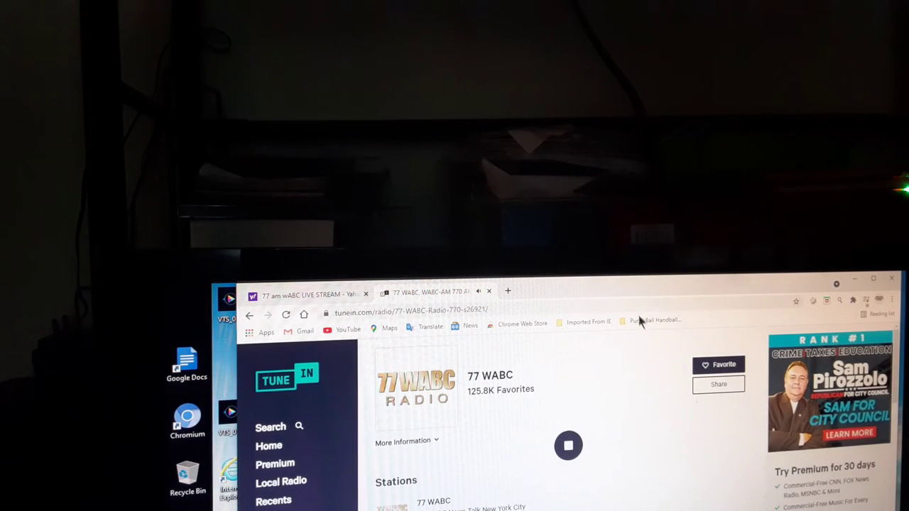